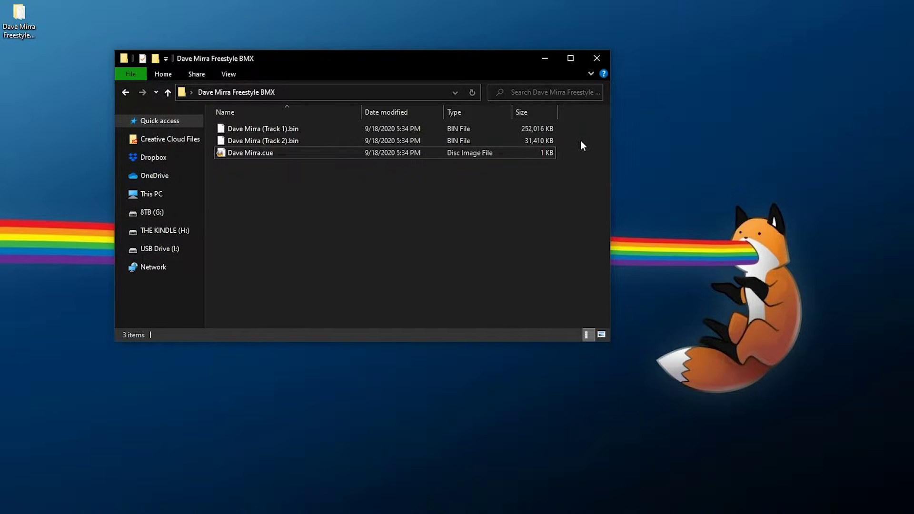
Try selecting the Dave Mirra Track 1 and Track 2 bin files, then clear the selection.
{"action": "left_click_drag", "start_coordinate": [581, 142], "coordinate": [282, 120]}
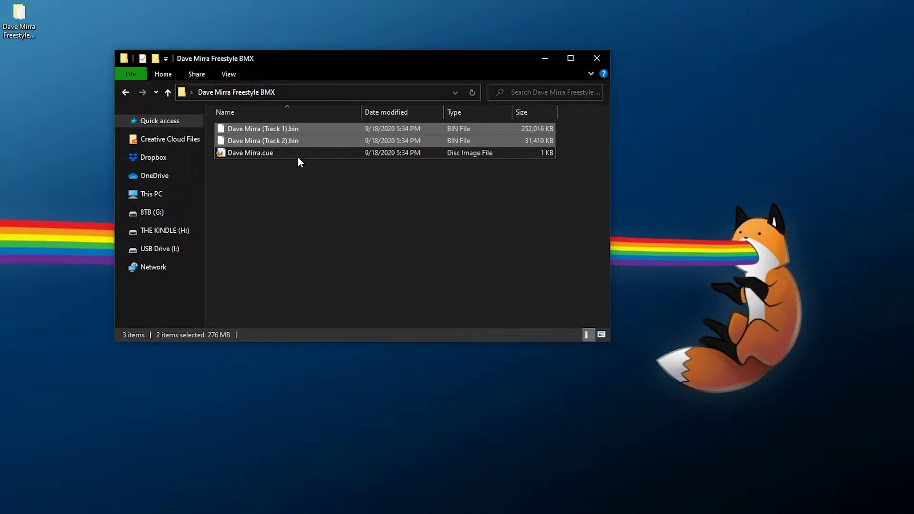
{"action": "left_click", "coordinate": [279, 141]}
{"action": "left_click", "coordinate": [270, 130]}
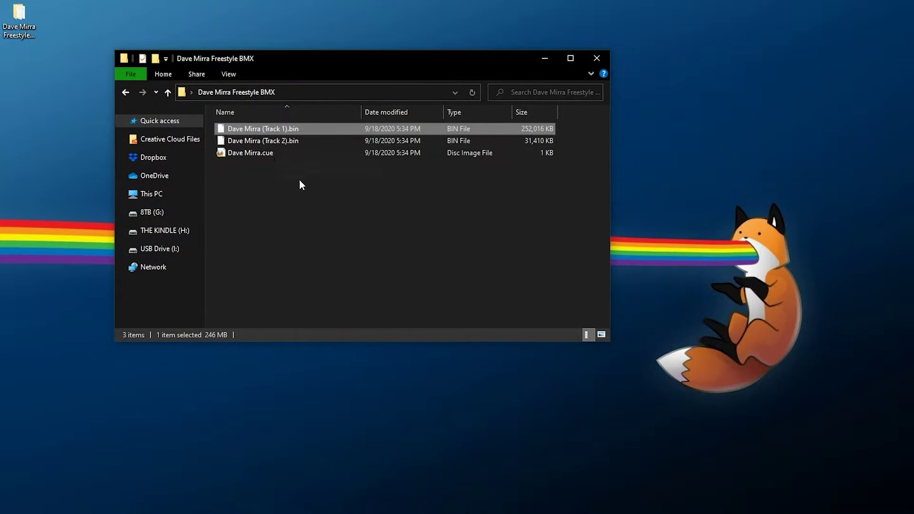
{"action": "left_click", "coordinate": [302, 216]}
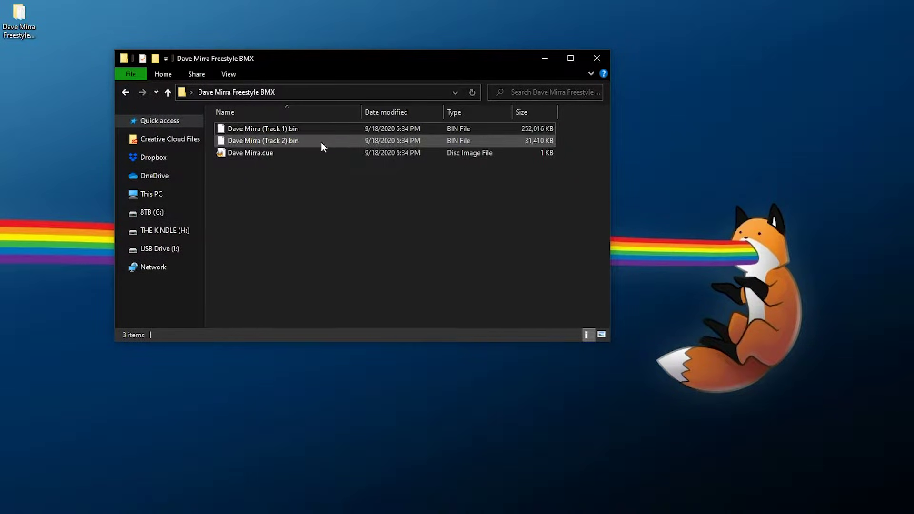
Select both Dave Mirra bin tracks, then open the Memory Stick game list under Game.
{"action": "left_click", "coordinate": [492, 139]}
{"action": "left_click", "coordinate": [347, 126], "text": "ctrl"}
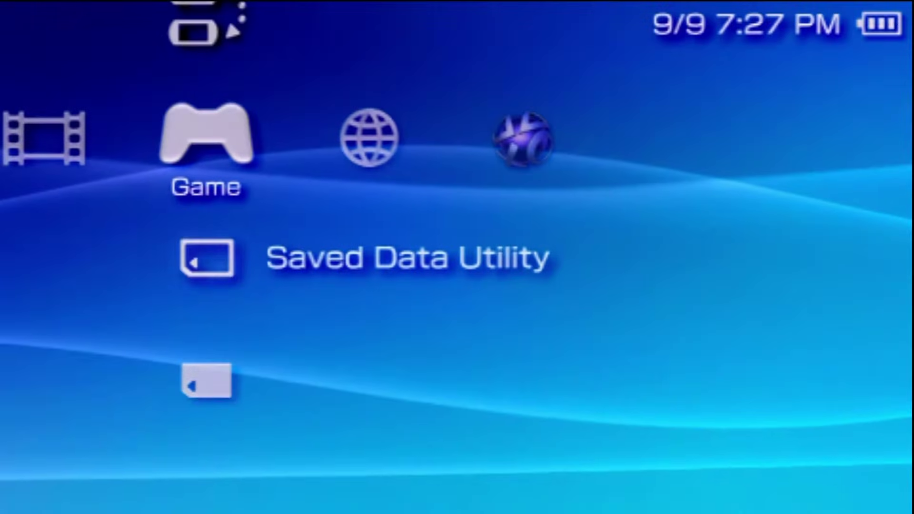
{"action": "key", "text": "Down"}
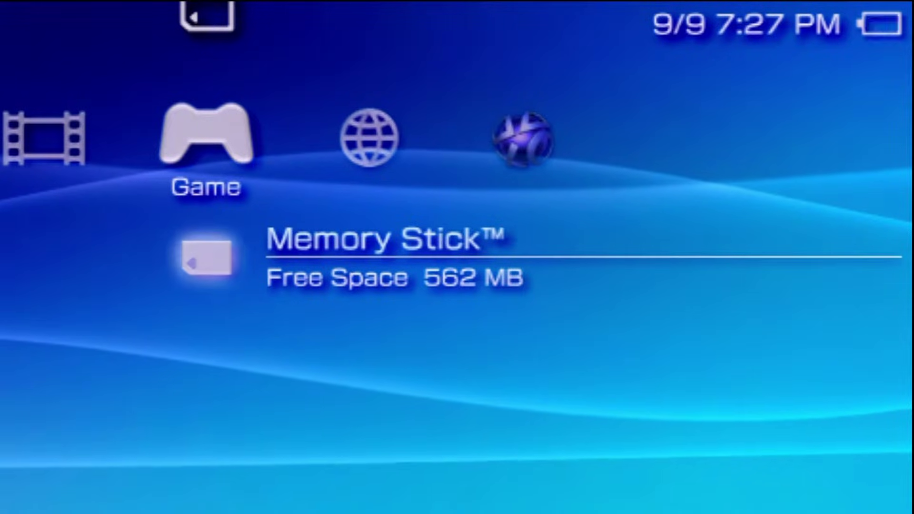
{"action": "key", "text": "Return"}
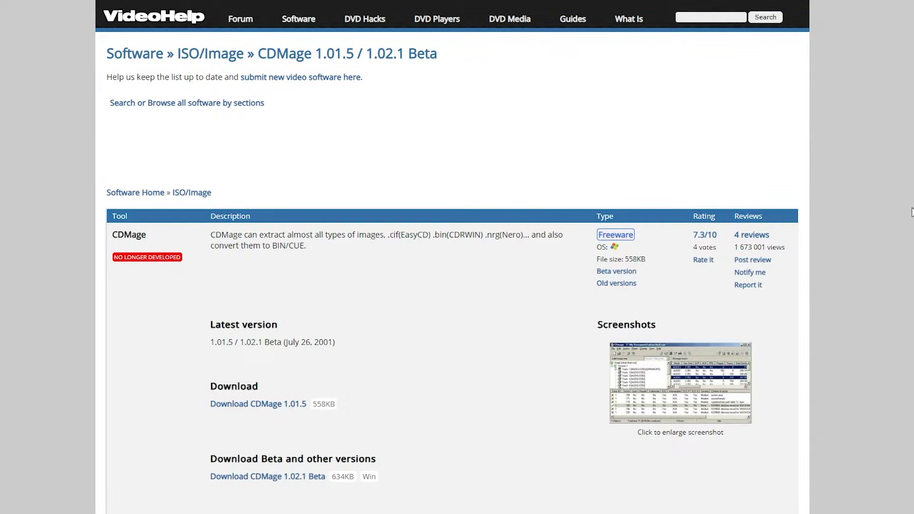
Scroll down the VideoHelp CDmage page toward the CDmage 1.02.1 Beta download.
{"action": "scroll", "coordinate": [523, 138], "scroll_direction": "down", "scroll_amount": 5}
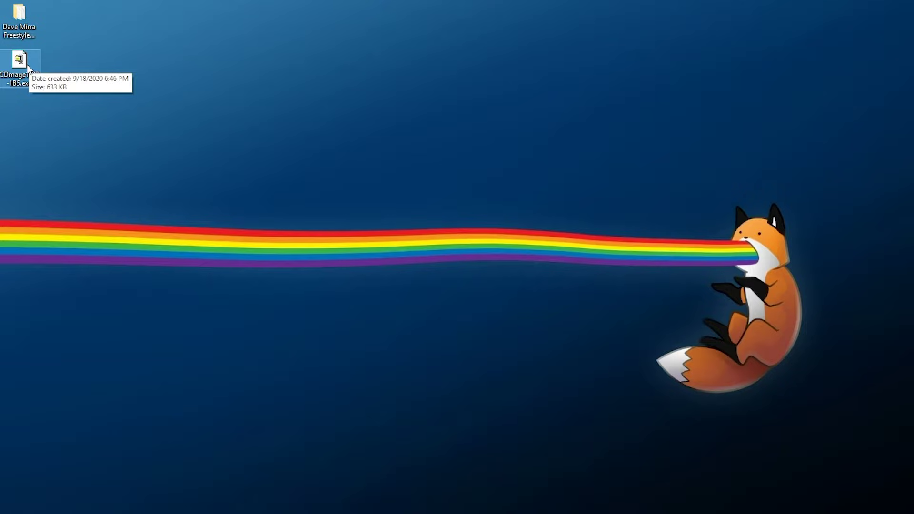
Unzip CDmage.exe from the self-extractor to the Desktop, then run CDmage.exe.
{"action": "double_click", "coordinate": [19, 59]}
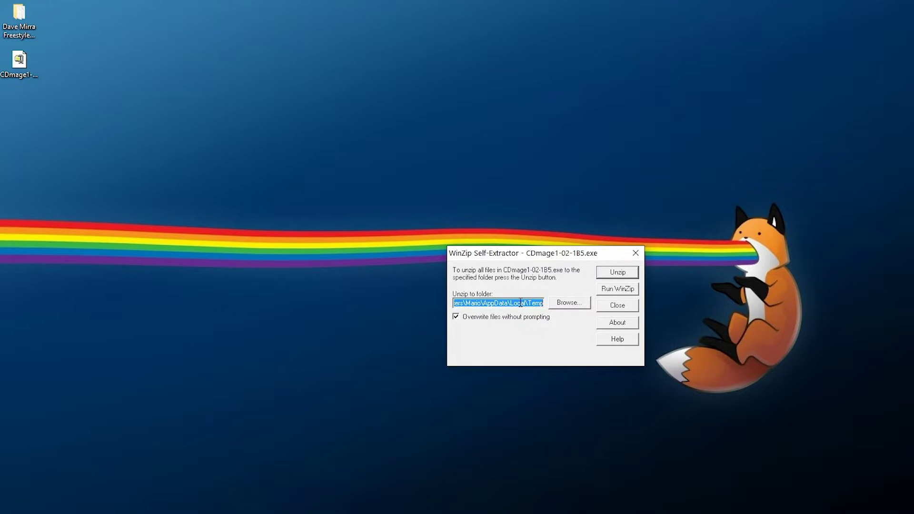
{"action": "type", "text": "C:\\Users\\Mario\\Desktop"}
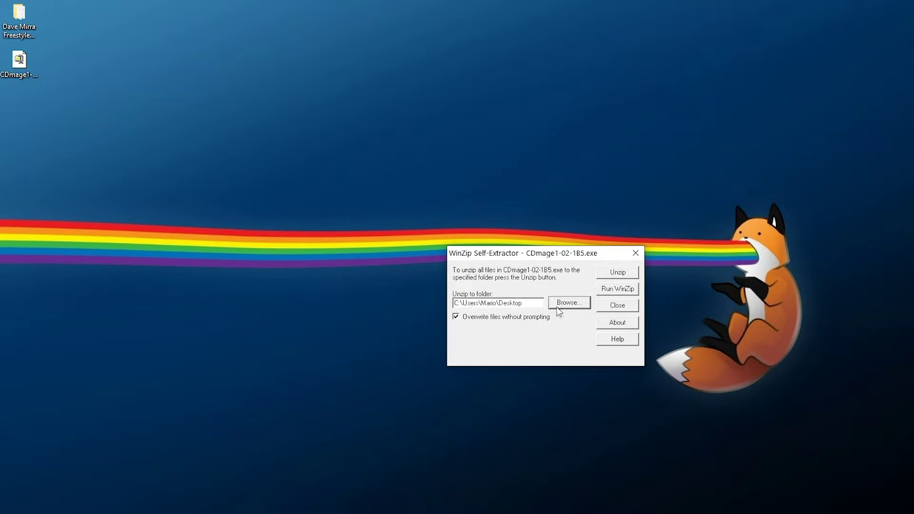
{"action": "left_click", "coordinate": [614, 275]}
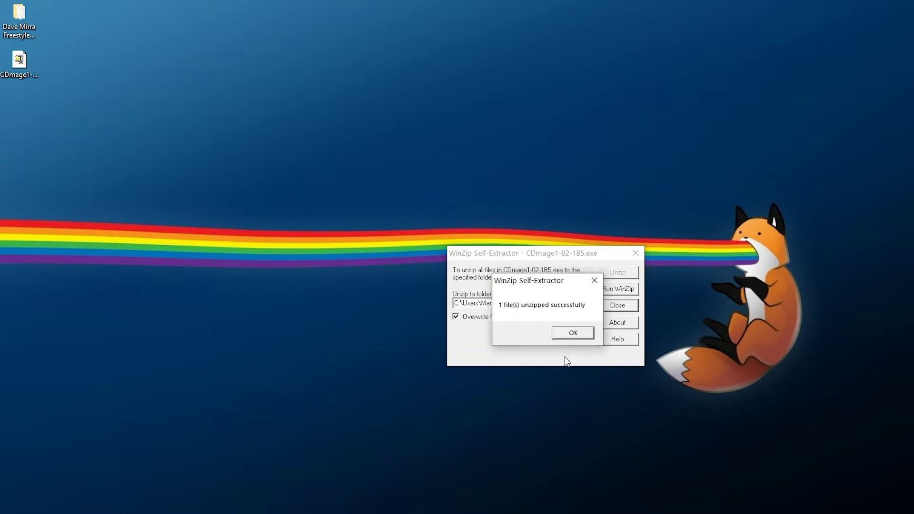
{"action": "left_click", "coordinate": [586, 336]}
{"action": "left_click", "coordinate": [627, 307]}
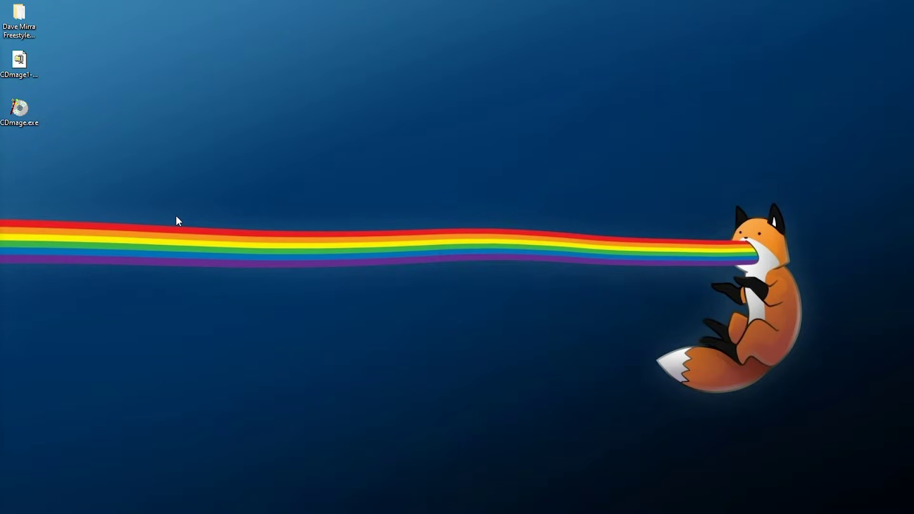
{"action": "left_click", "coordinate": [20, 110]}
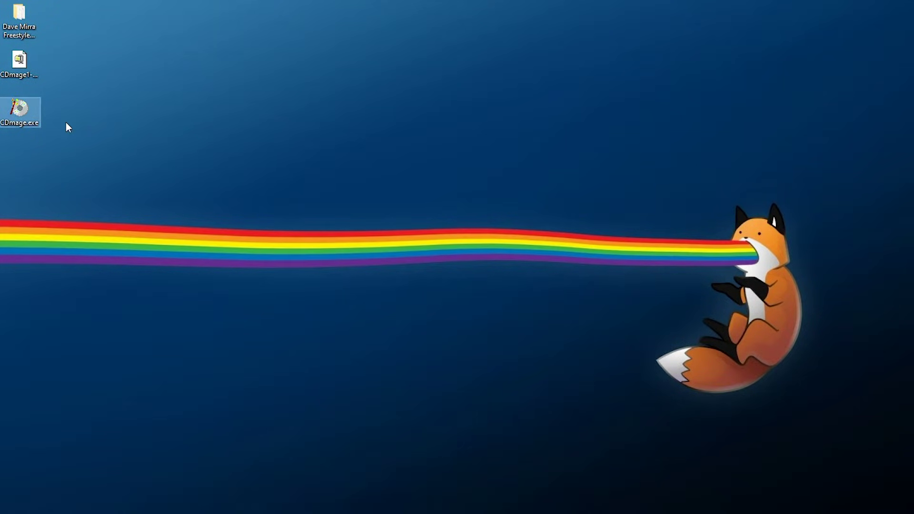
{"action": "double_click", "coordinate": [27, 110]}
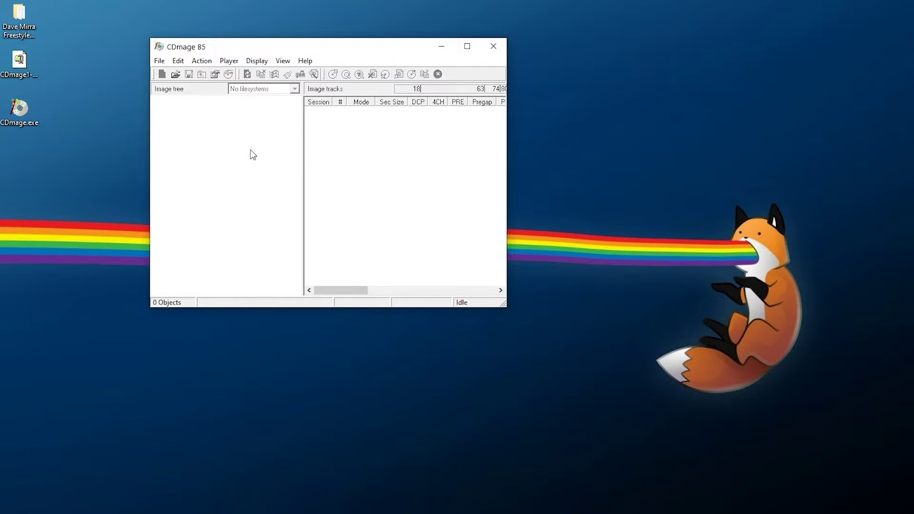
Open Dave Mirra.cue from the Dave Mirra Freestyle BMX folder in CDmage.
{"action": "left_click", "coordinate": [159, 61]}
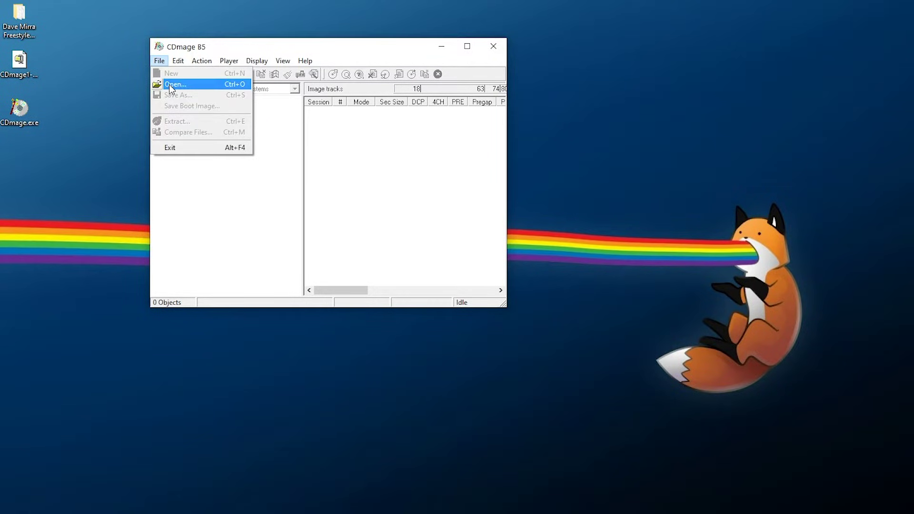
{"action": "left_click", "coordinate": [169, 84]}
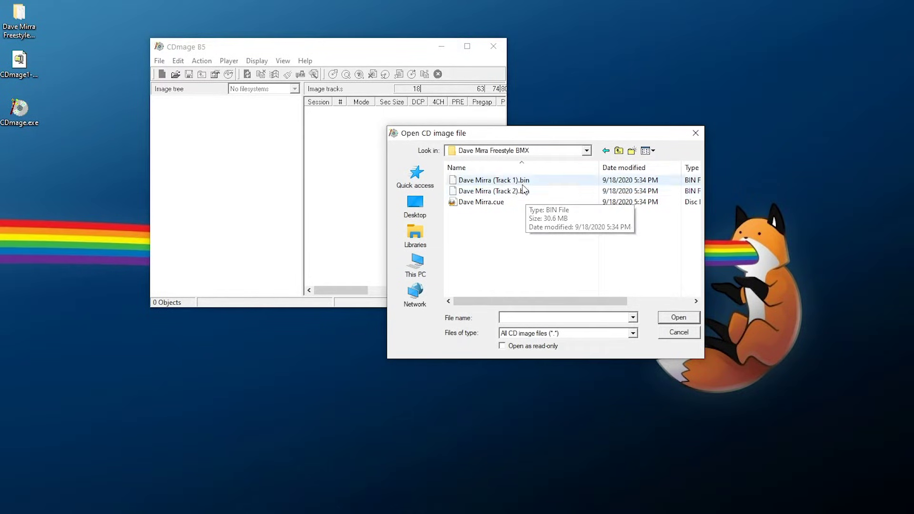
{"action": "left_click", "coordinate": [505, 204]}
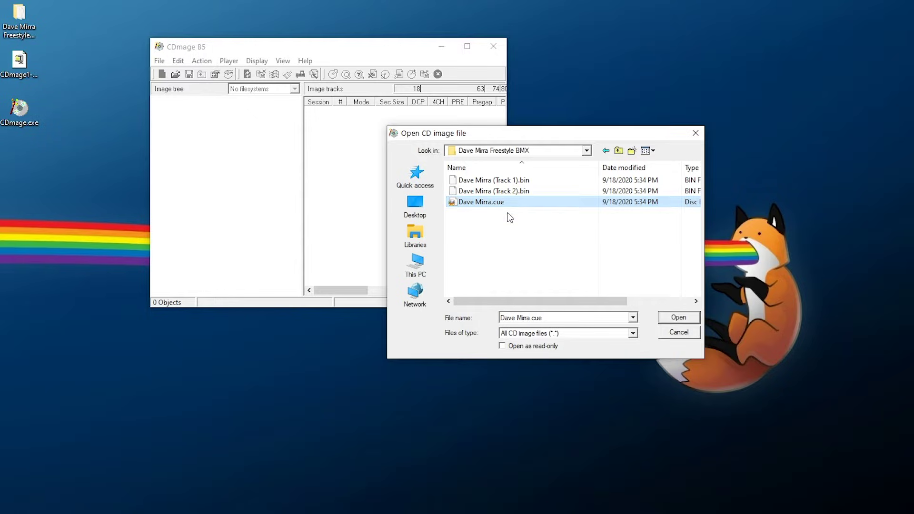
{"action": "left_click", "coordinate": [678, 318]}
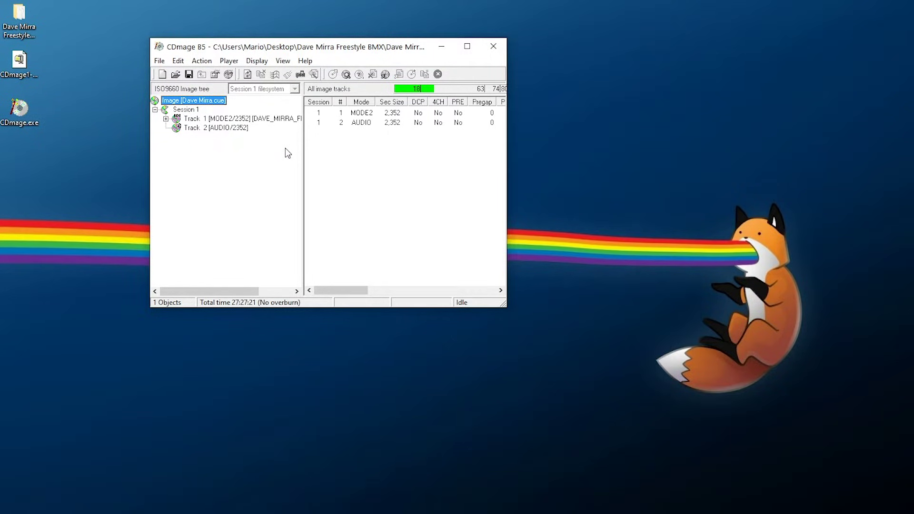
Start a Save As of the image and create a new folder named 'Single Track'.
{"action": "left_click", "coordinate": [158, 62]}
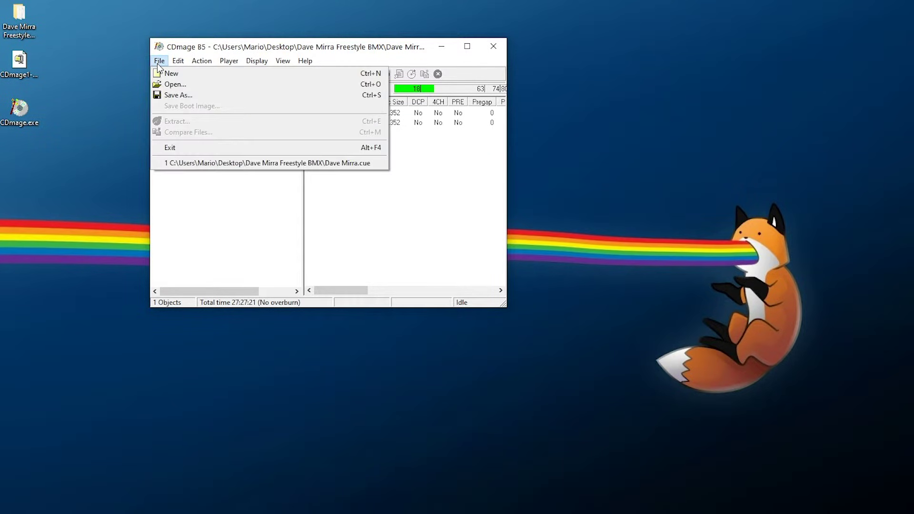
{"action": "left_click", "coordinate": [172, 96]}
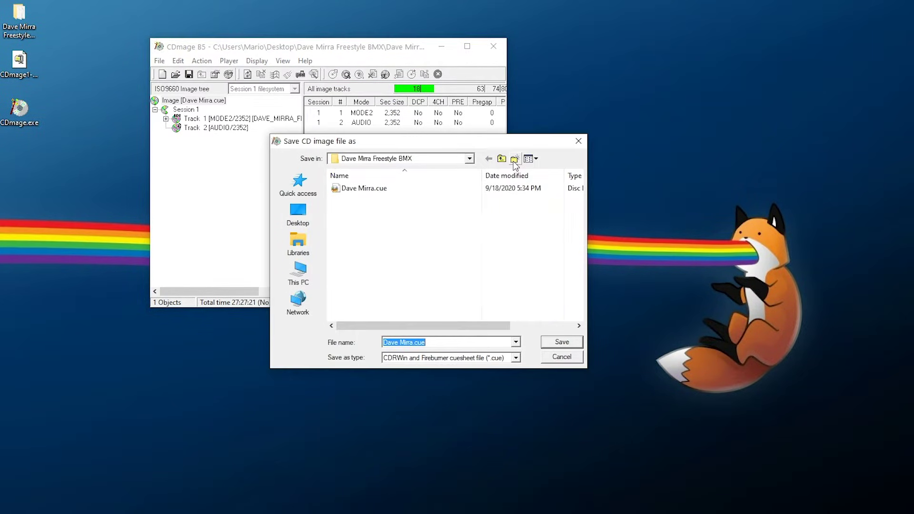
{"action": "left_click", "coordinate": [515, 159]}
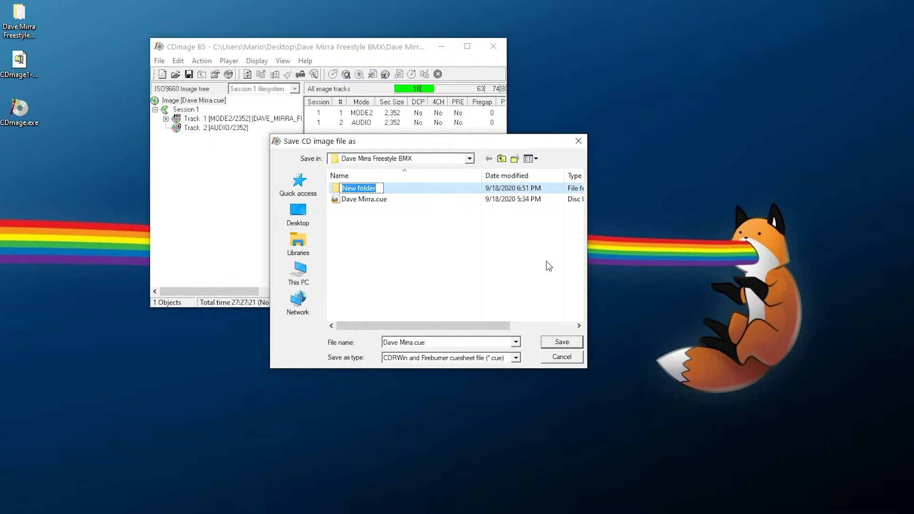
{"action": "type", "text": "Single T"}
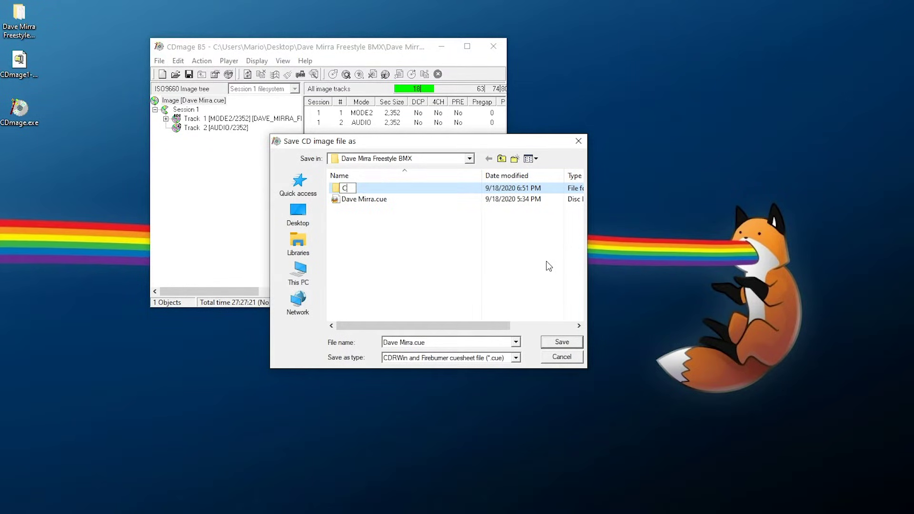
{"action": "type", "text": "rack"}
{"action": "key", "text": "Return"}
{"action": "key", "text": "Return"}
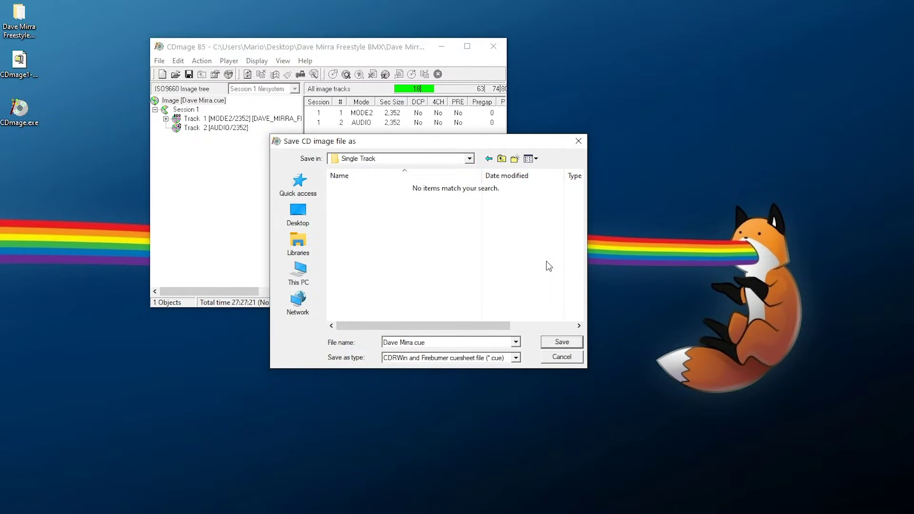
Save the image into Single Track, accepting the default Save options.
{"action": "left_click", "coordinate": [569, 344]}
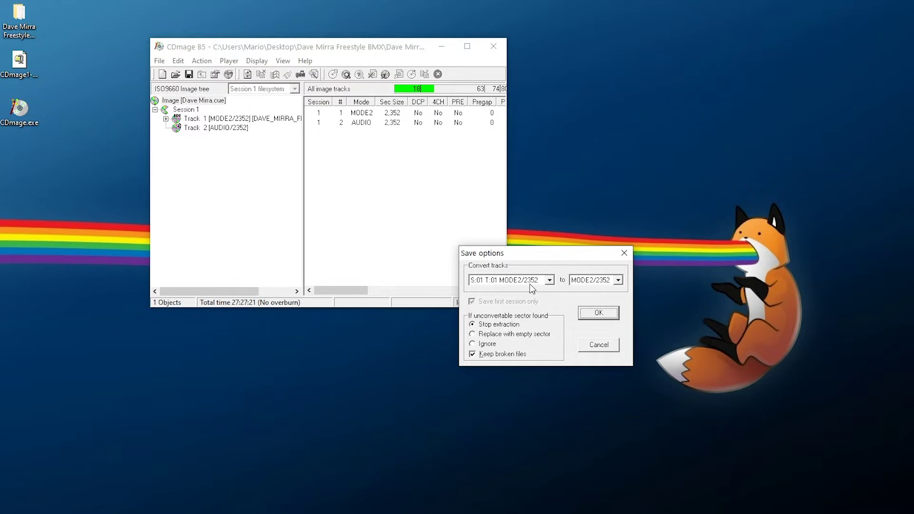
{"action": "left_click", "coordinate": [600, 314]}
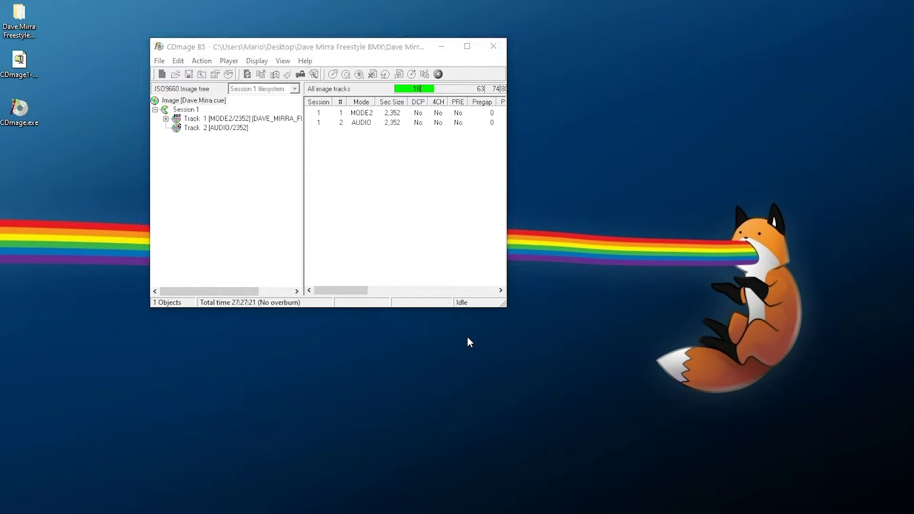
{"action": "left_click", "coordinate": [528, 328]}
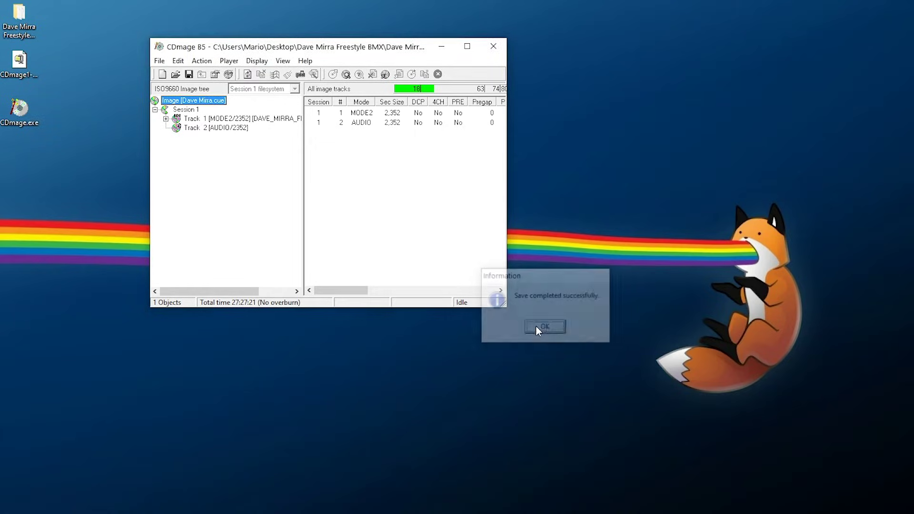
Close CDmage and browse from Dave Mirra Freestyle BMX into Single Track to find the merged Dave Mirra.bin and .cue.
{"action": "left_click", "coordinate": [493, 46]}
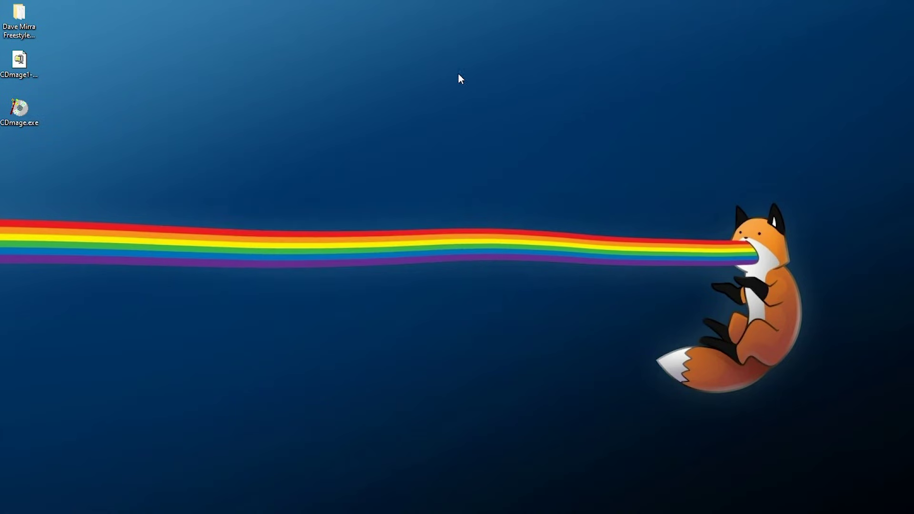
{"action": "double_click", "coordinate": [19, 19]}
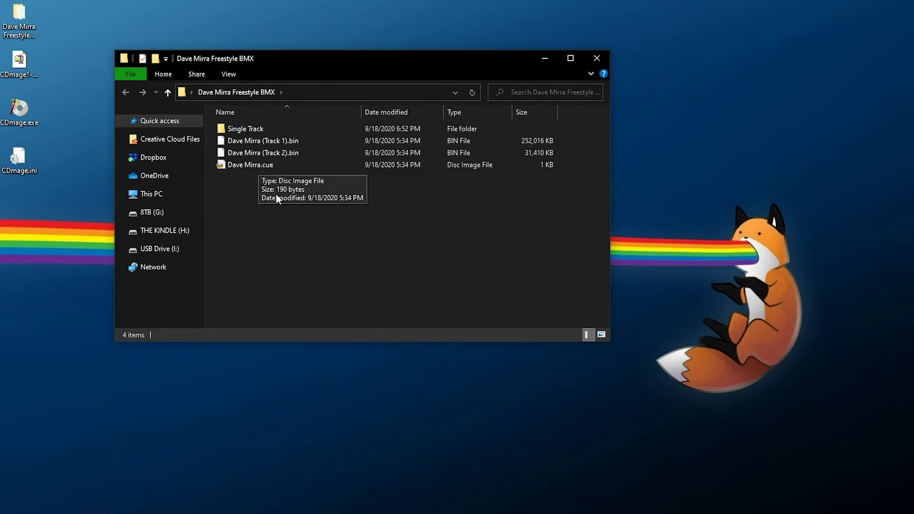
{"action": "left_click_drag", "start_coordinate": [273, 177], "coordinate": [262, 142]}
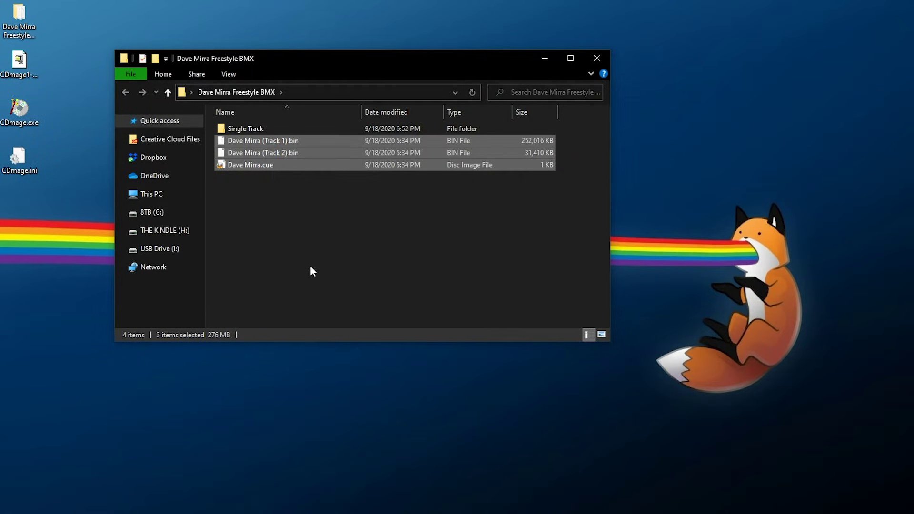
{"action": "left_click", "coordinate": [284, 243]}
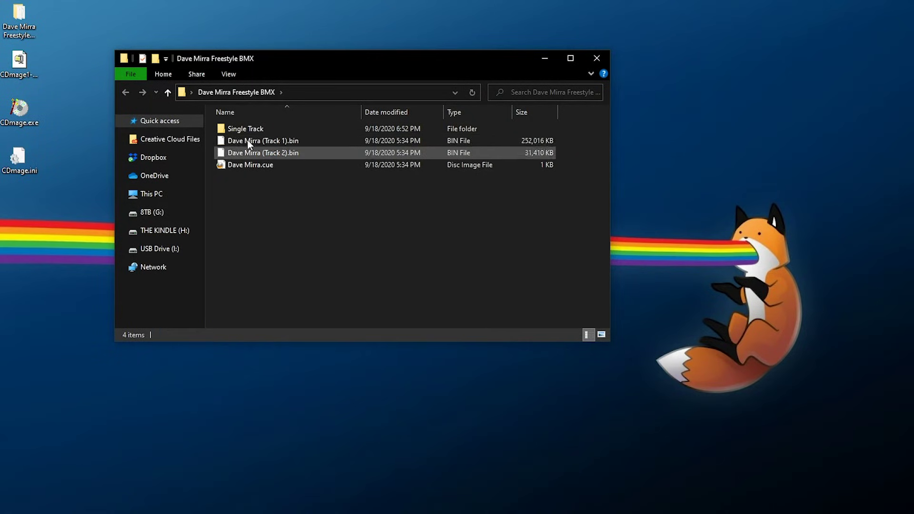
{"action": "double_click", "coordinate": [270, 126]}
{"action": "left_click_drag", "start_coordinate": [303, 186], "coordinate": [267, 120]}
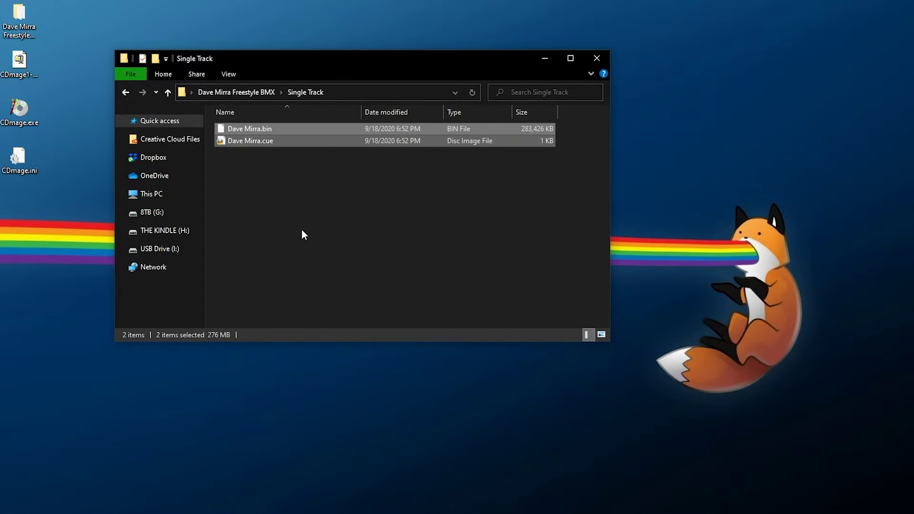
{"action": "left_click", "coordinate": [295, 206]}
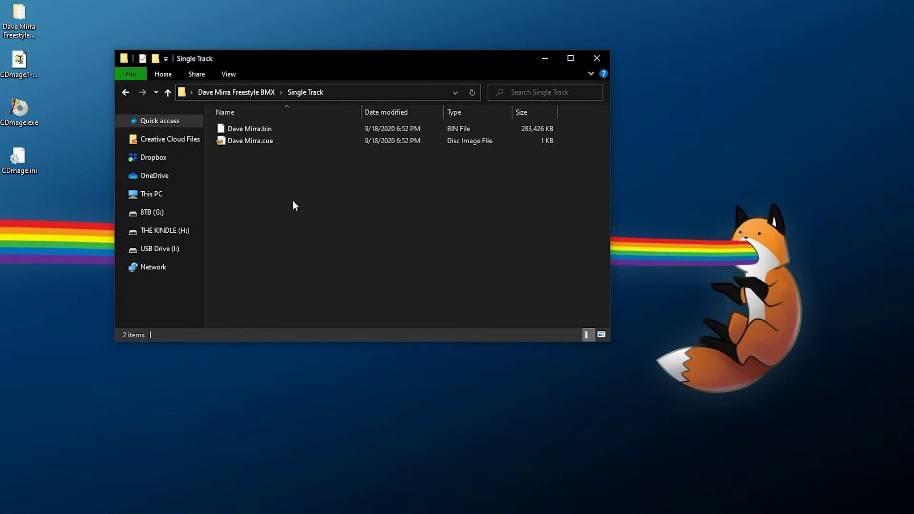
Load SLUS-00707.BIN as the PSX2PSP input disc image.
{"action": "left_click", "coordinate": [270, 131]}
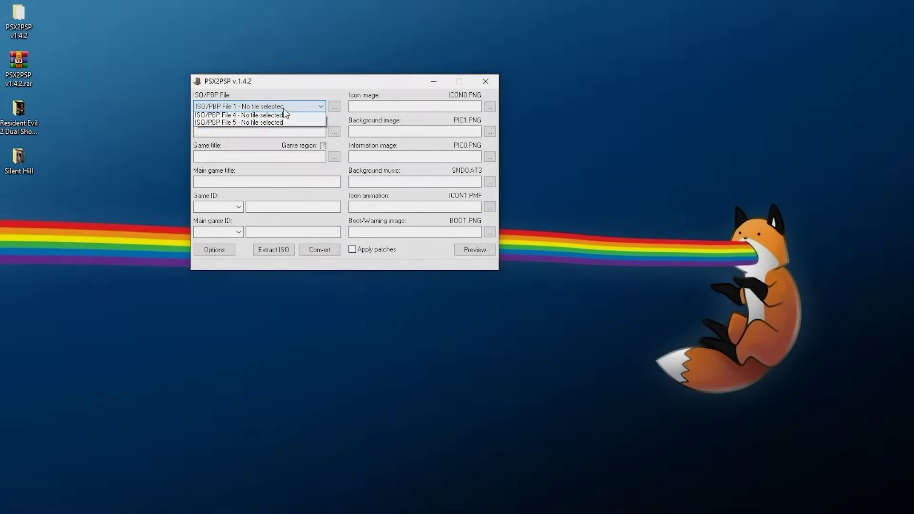
{"action": "left_click", "coordinate": [281, 106]}
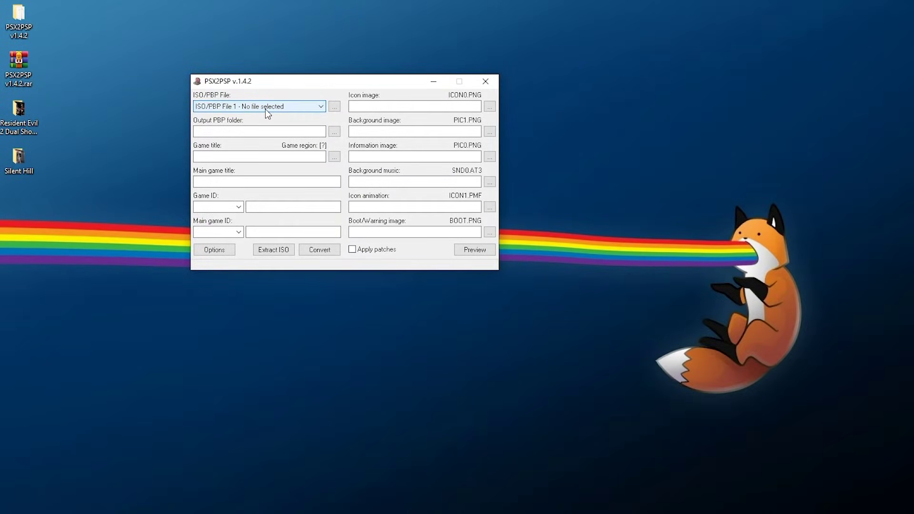
{"action": "left_click", "coordinate": [334, 106]}
{"action": "left_click", "coordinate": [327, 186]}
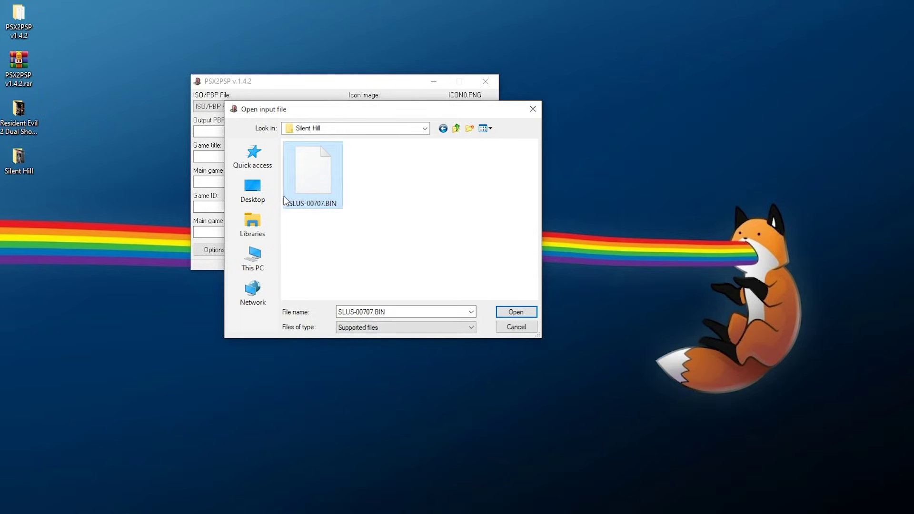
{"action": "double_click", "coordinate": [302, 180]}
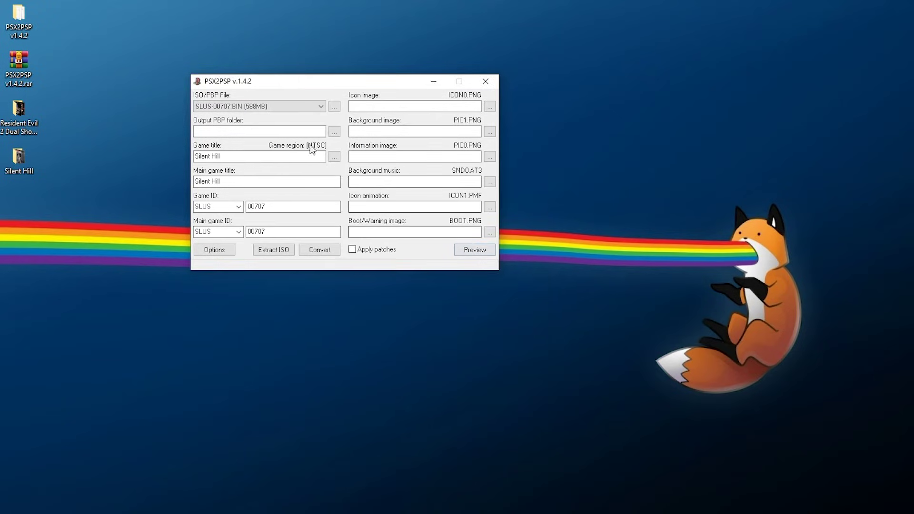